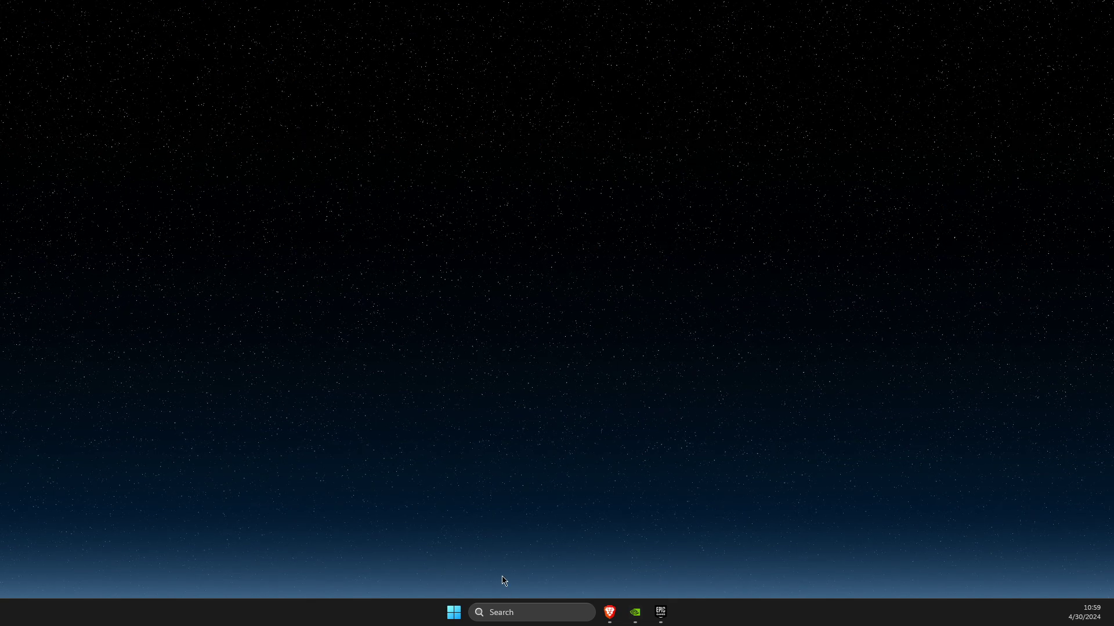
Launch Run from Windows Search and open %localappdata% in File Explorer.
click(516, 613)
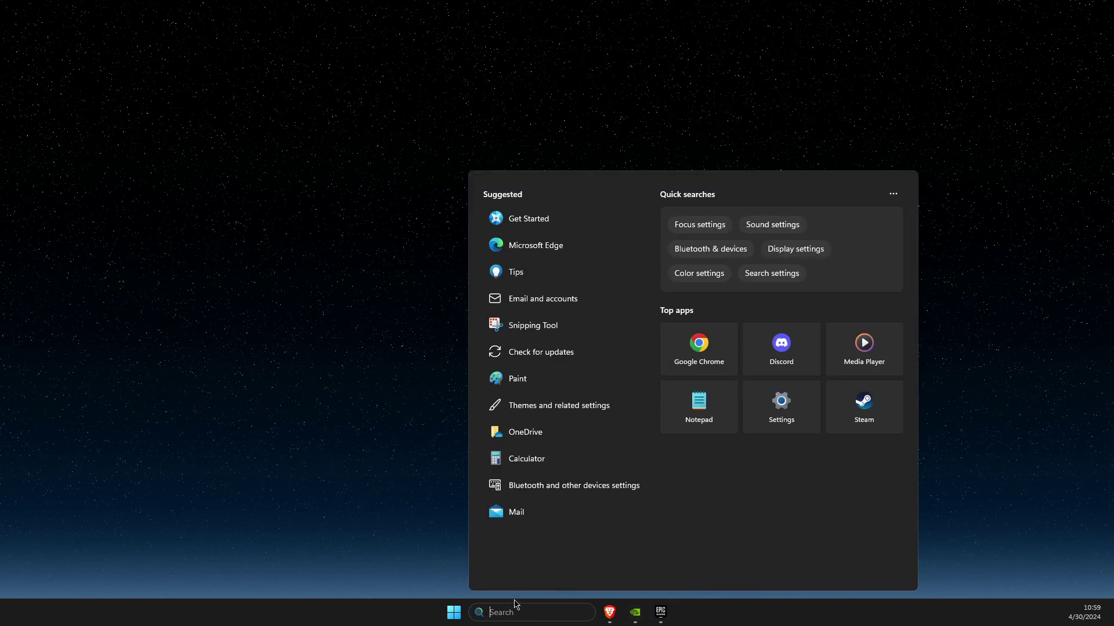
text(run)
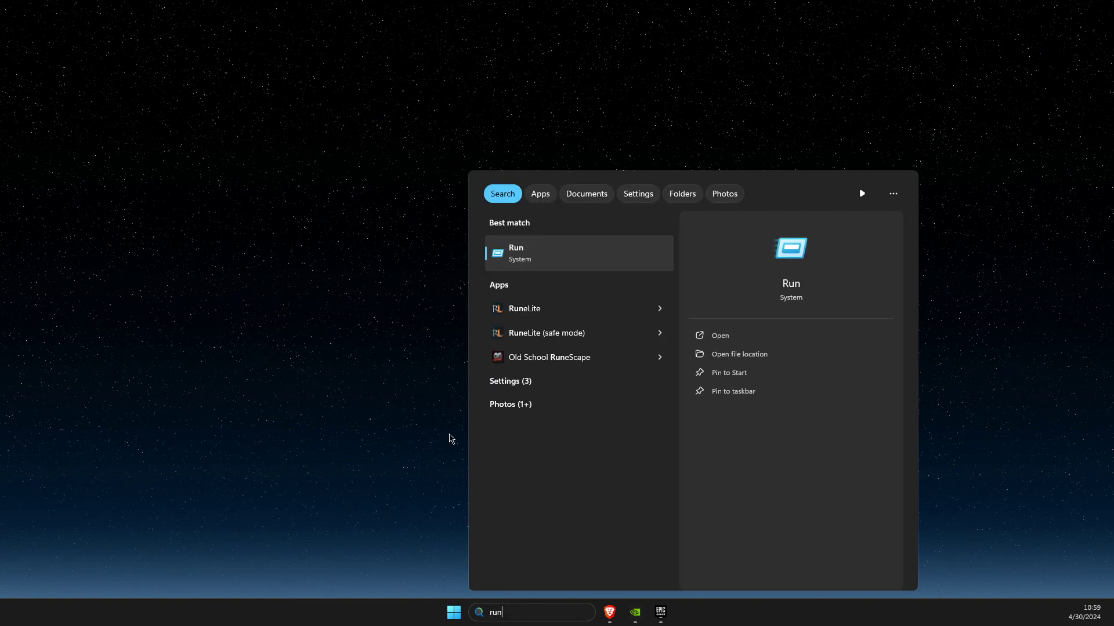
click(525, 250)
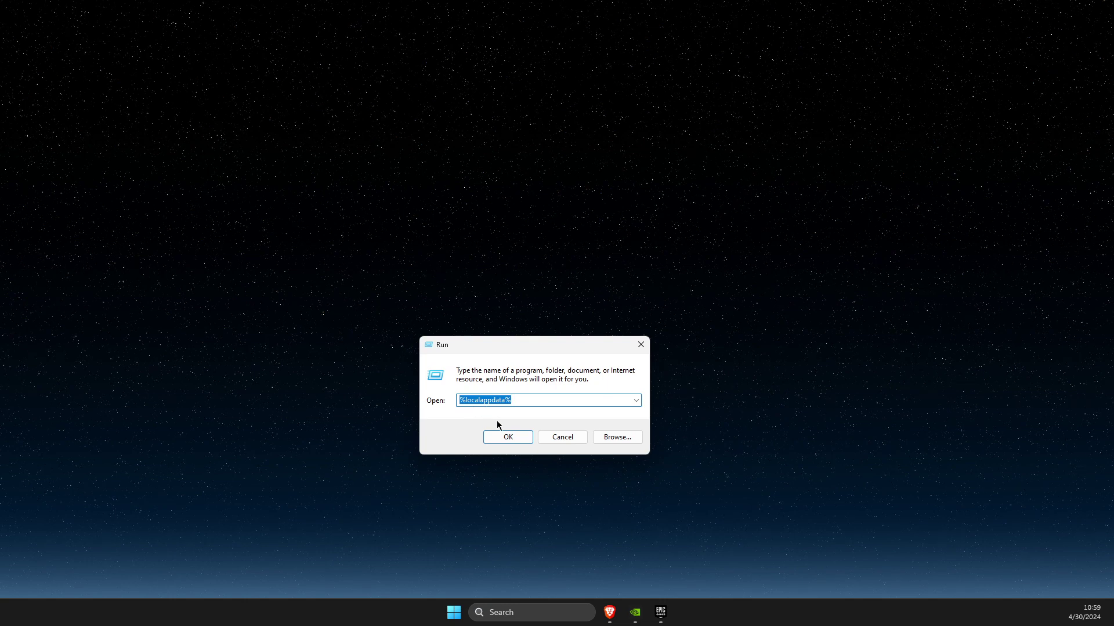
click(502, 439)
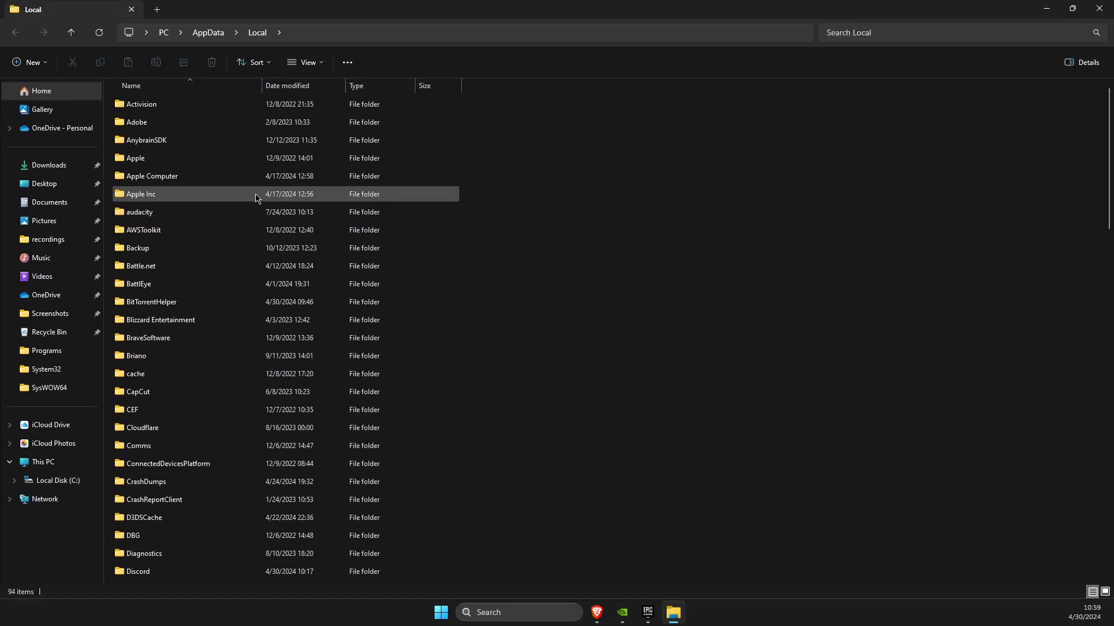
text(file)
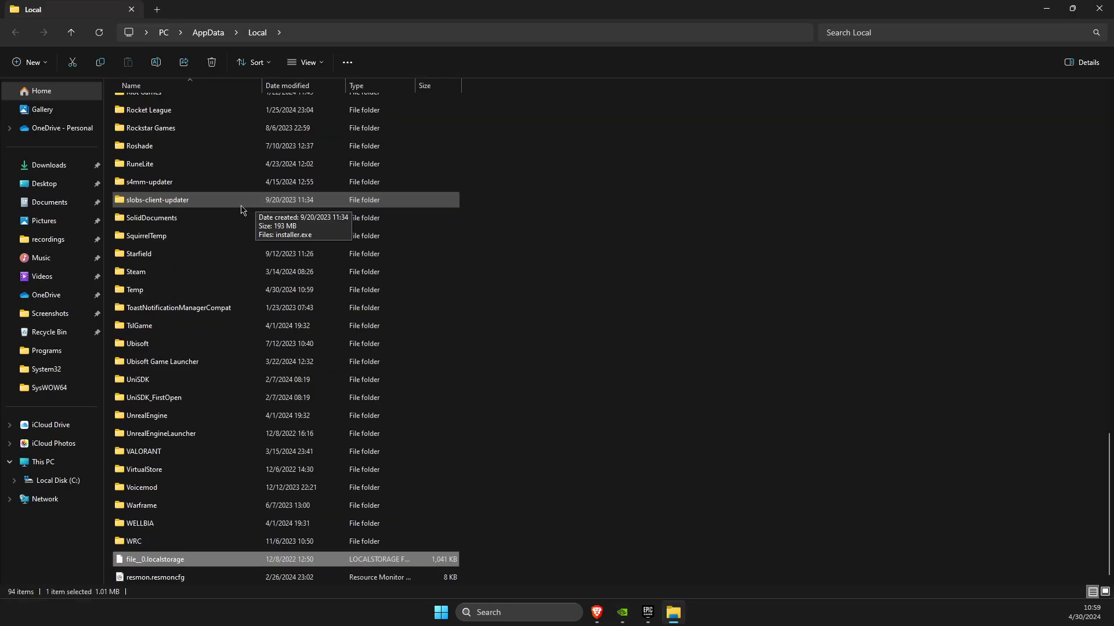
scroll(166, 285, up, 9)
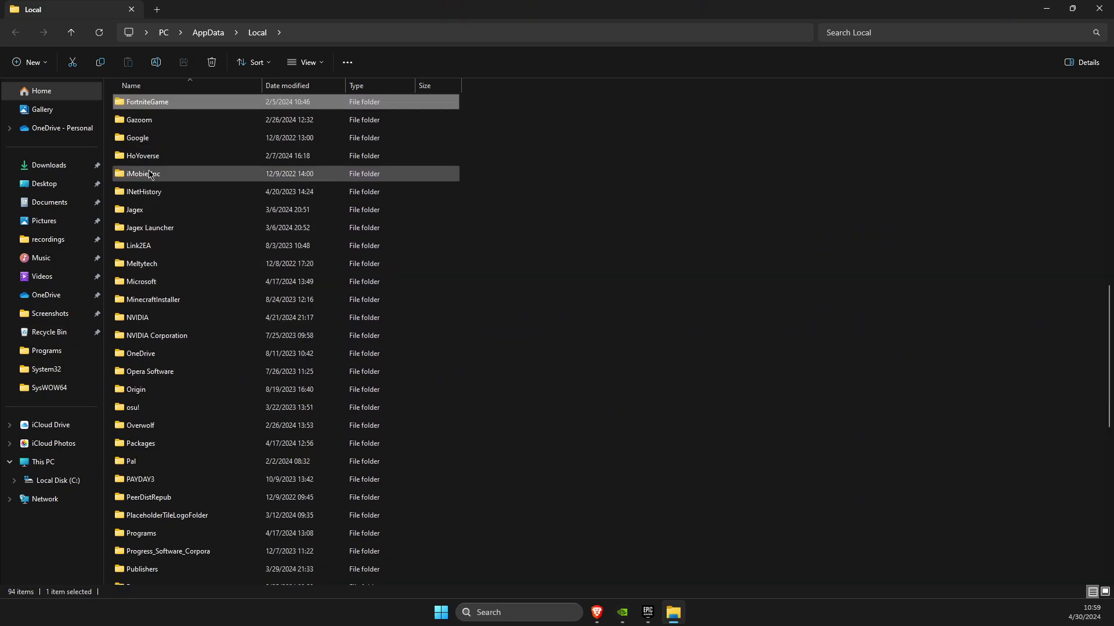
Navigate into FortniteGame\Saved\Config\WindowsClient.
double_click(144, 105)
double_click(159, 112)
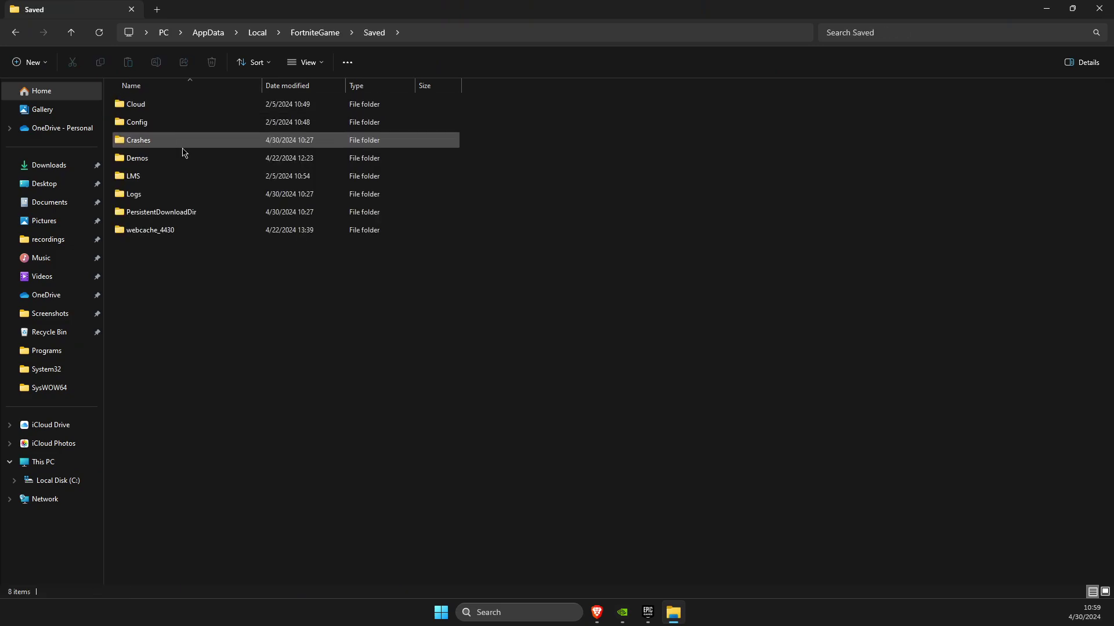
double_click(156, 127)
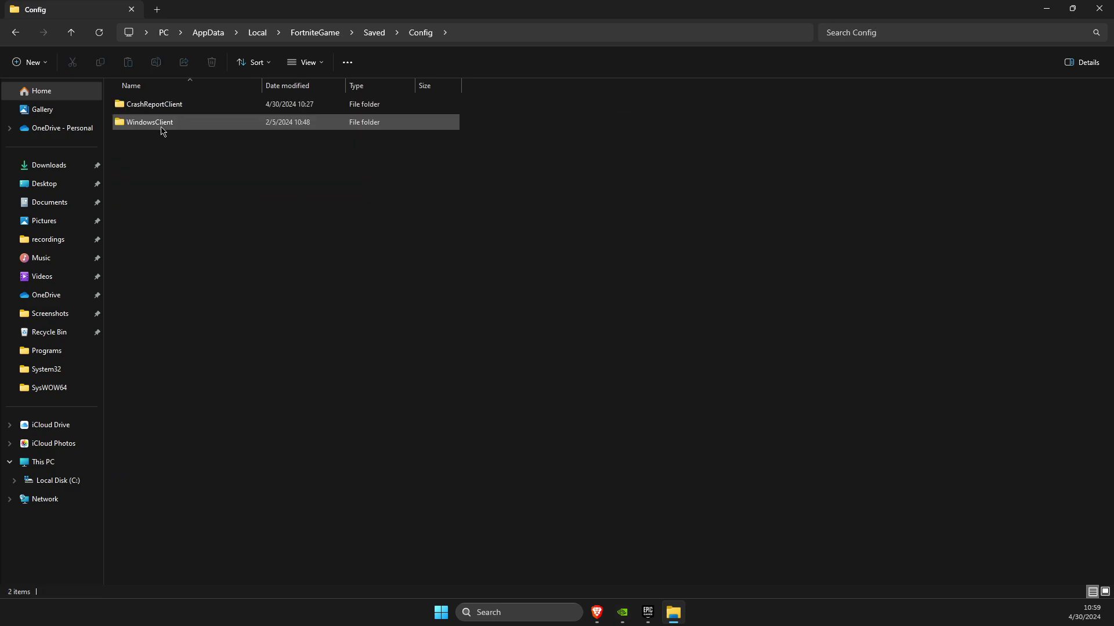
double_click(161, 130)
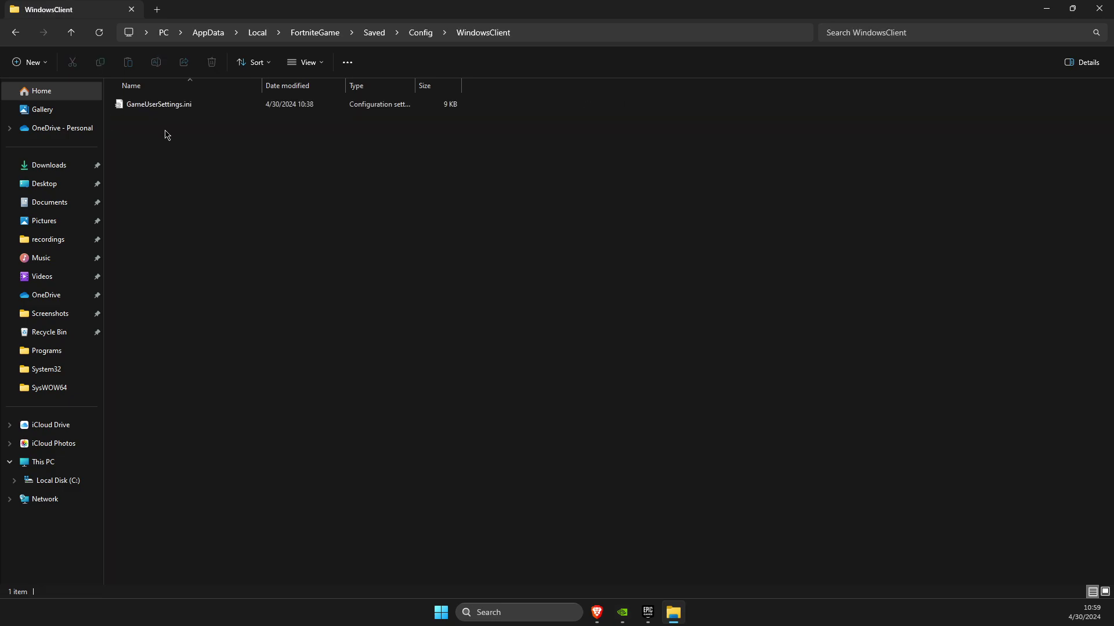
Clear the Read-only attribute of GameUserSettings.ini through its Properties.
click(149, 107)
right_click(160, 106)
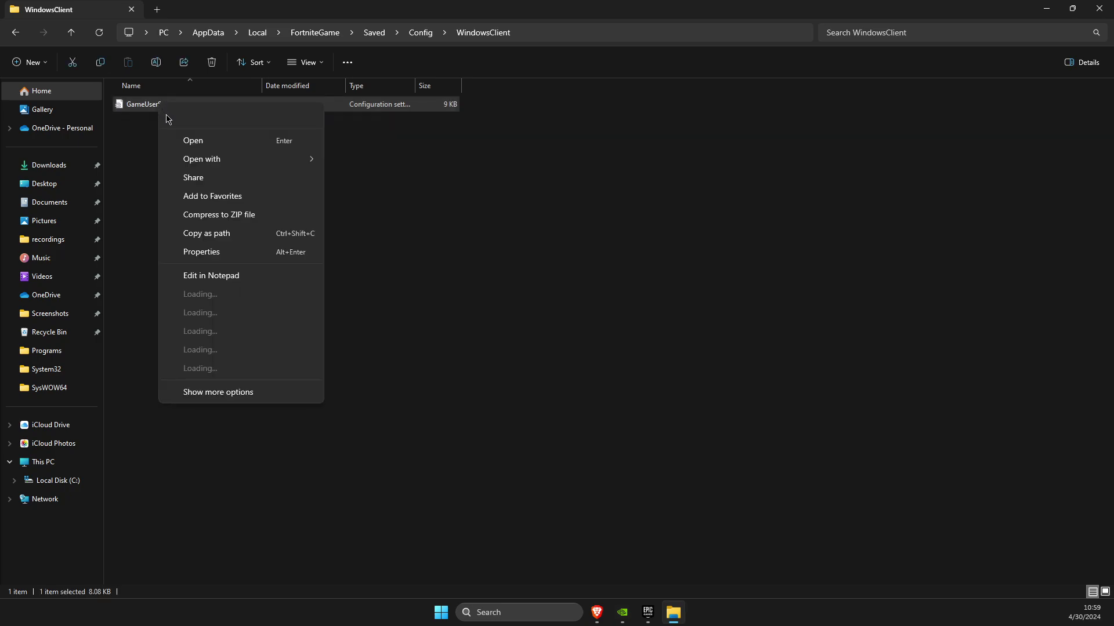
click(209, 253)
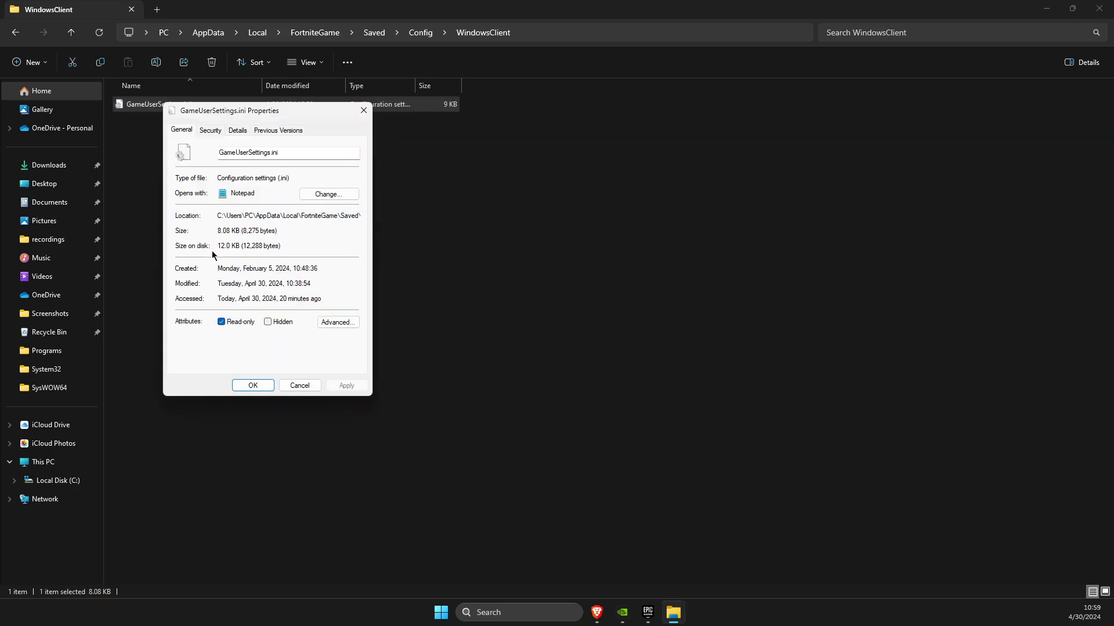
click(221, 323)
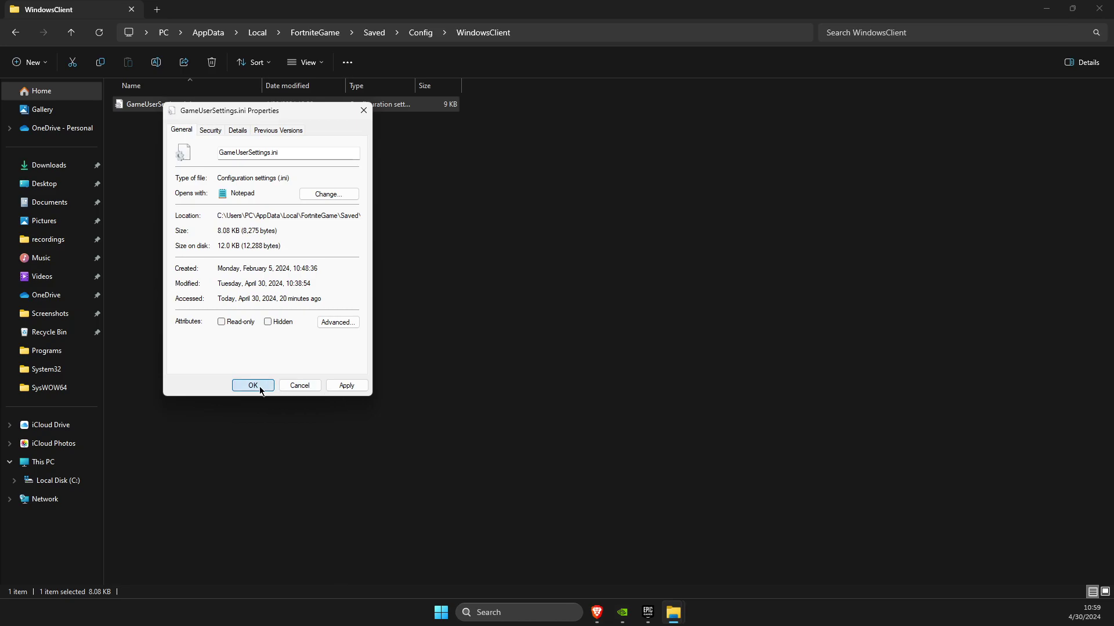
click(272, 387)
Open GameUserSettings.ini in Notepad and search for resolutionsize to reach ResolutionSizeX.
double_click(152, 107)
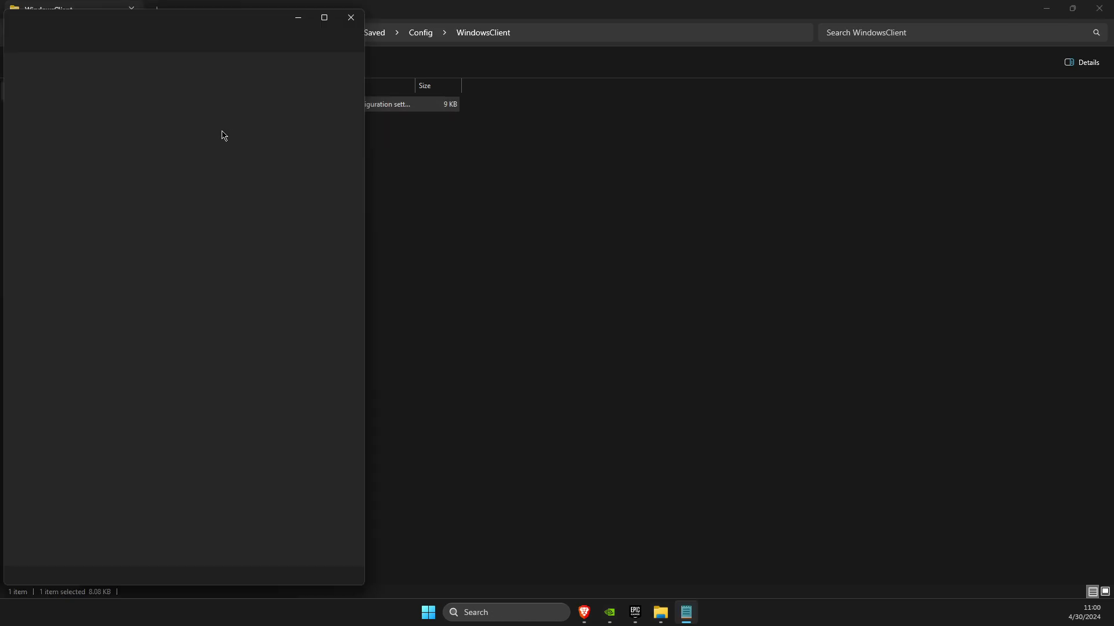
click(53, 49)
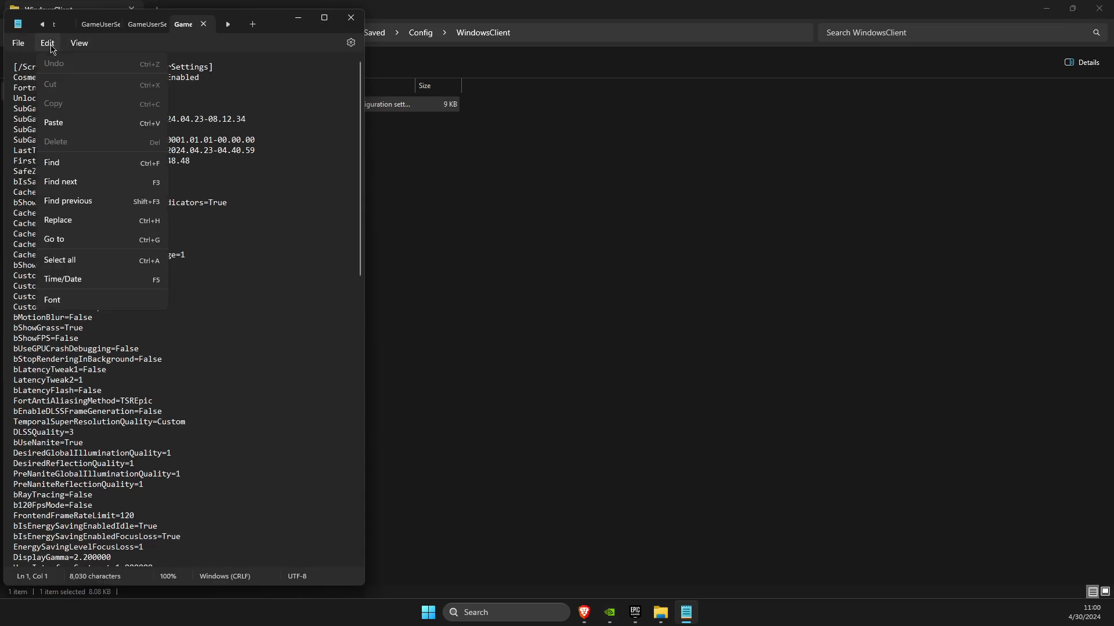
click(92, 164)
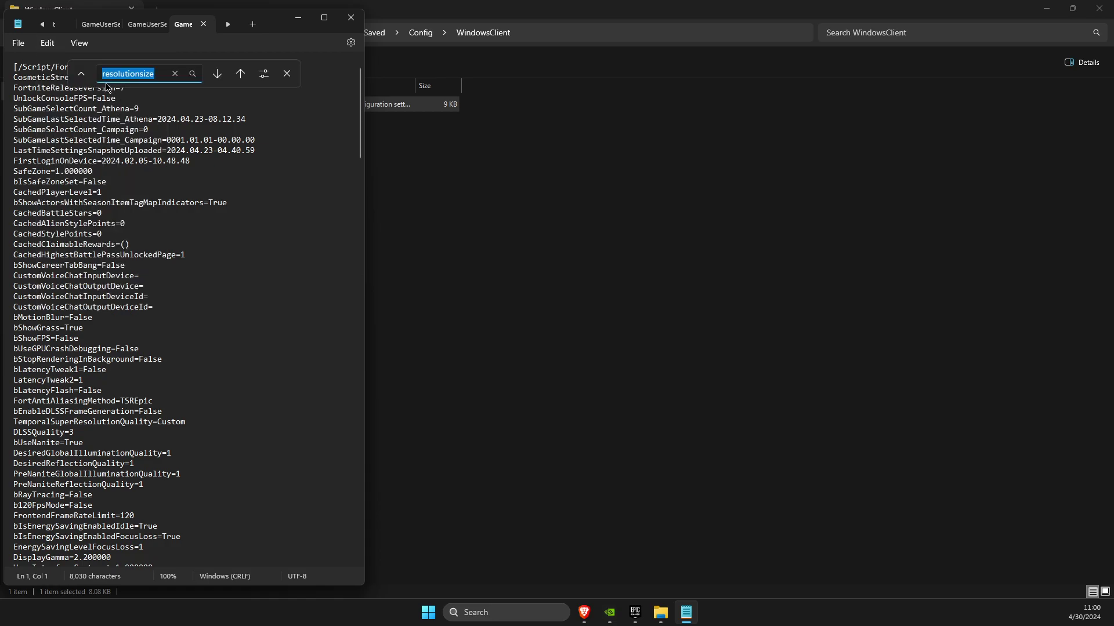
click(132, 75)
key(Return)
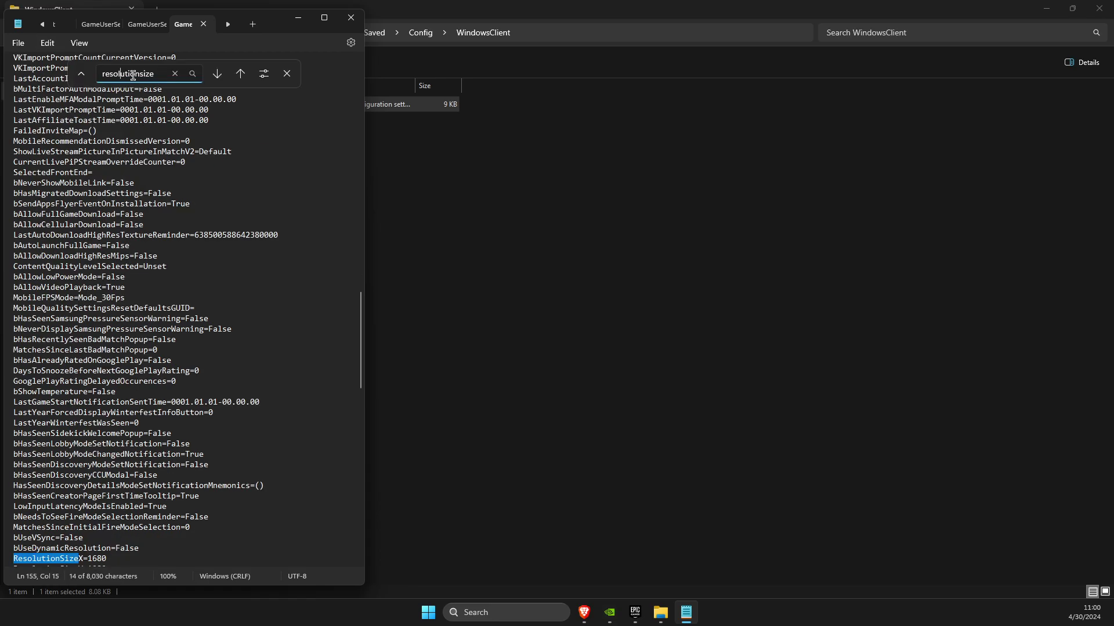
scroll(152, 407, down, 2)
scroll(151, 407, down, 4)
scroll(152, 407, down, 2)
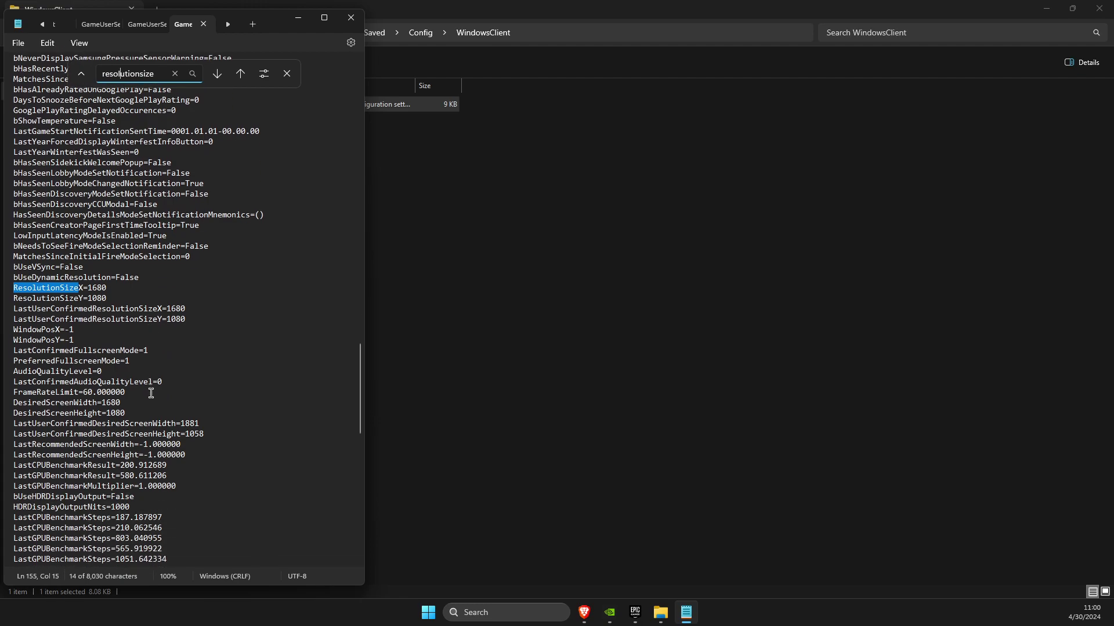
scroll(131, 331, down, 1)
scroll(108, 261, down, 1)
Edit ResolutionSizeX, LastUserConfirmedResolutionSizeX and DesiredScreenWidth from 1680 to 1620.
click(101, 248)
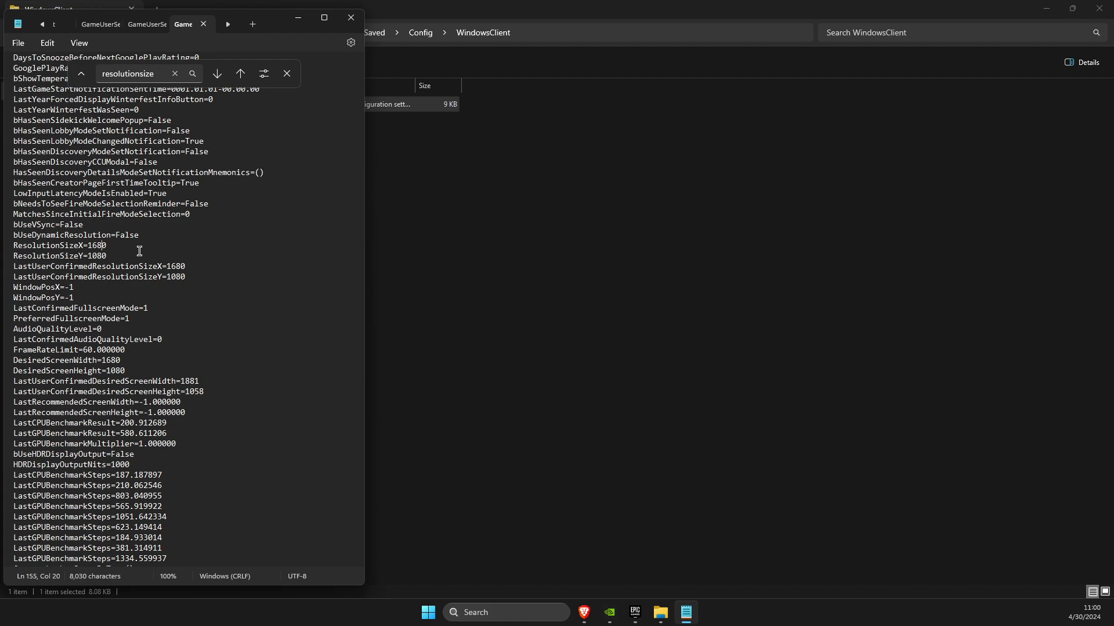
key(BackSpace)
text(2)
key(BackSpace)
text(2)
key(BackSpace)
Save the edited settings file and close Notepad.
click(19, 43)
click(35, 118)
click(348, 19)
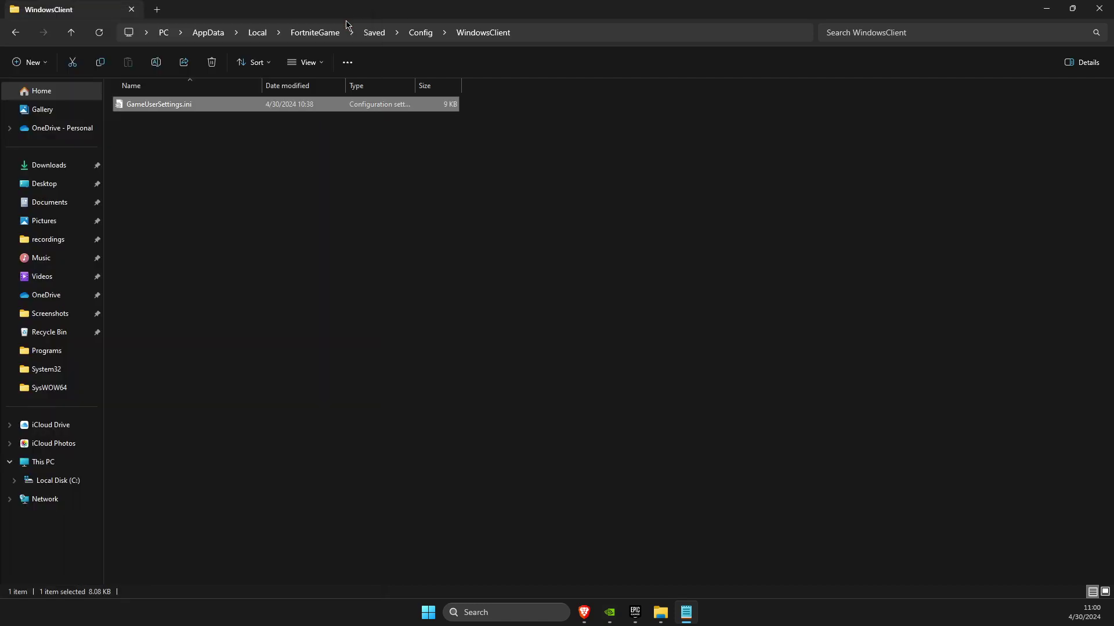
Mark GameUserSettings.ini Read-only again via Properties and apply it.
right_click(147, 111)
click(174, 255)
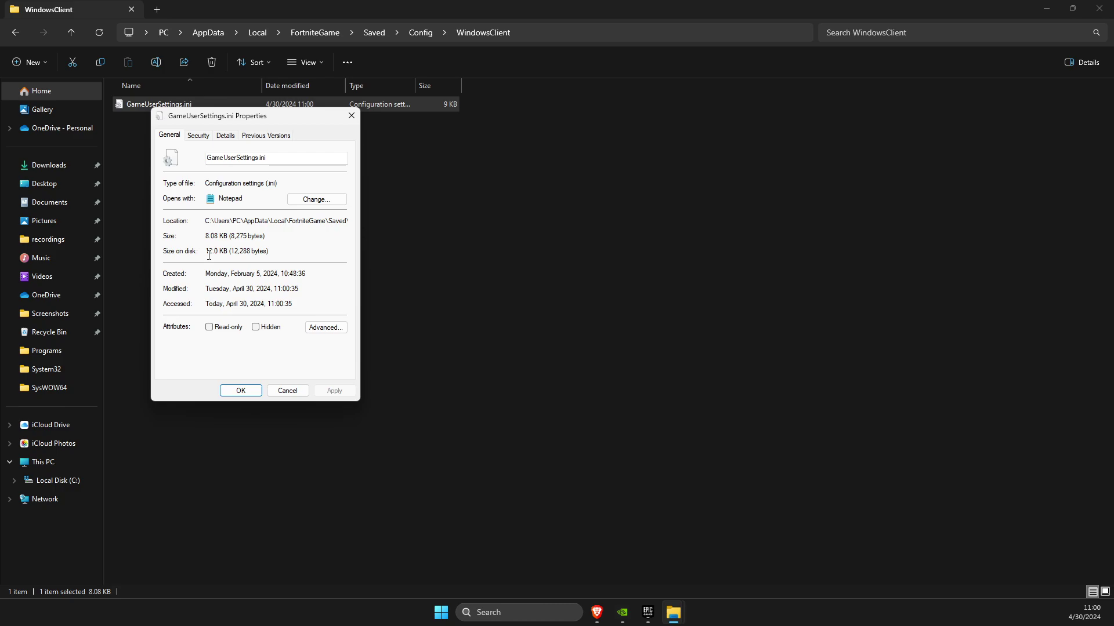
click(222, 326)
click(232, 391)
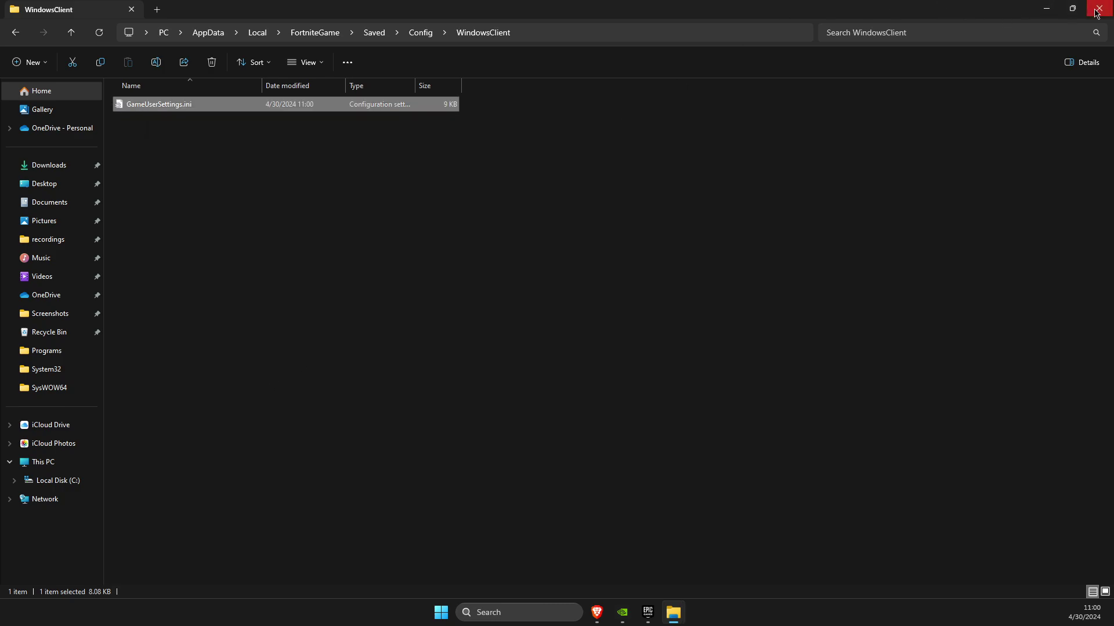
Close the config folder window and minimize GeForce Experience.
click(1098, 9)
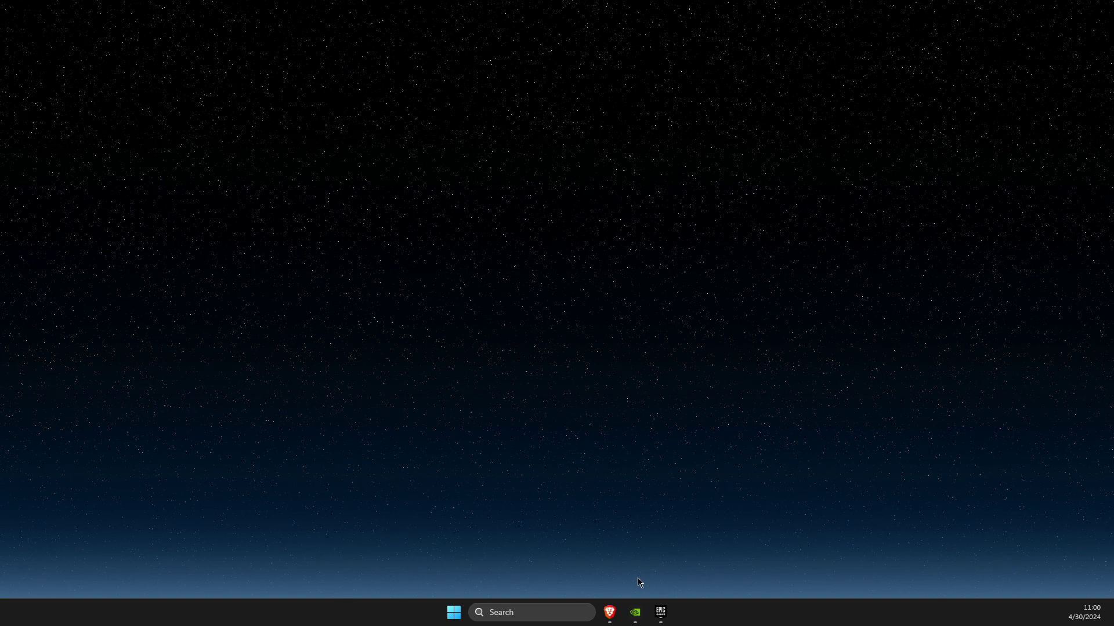
click(636, 613)
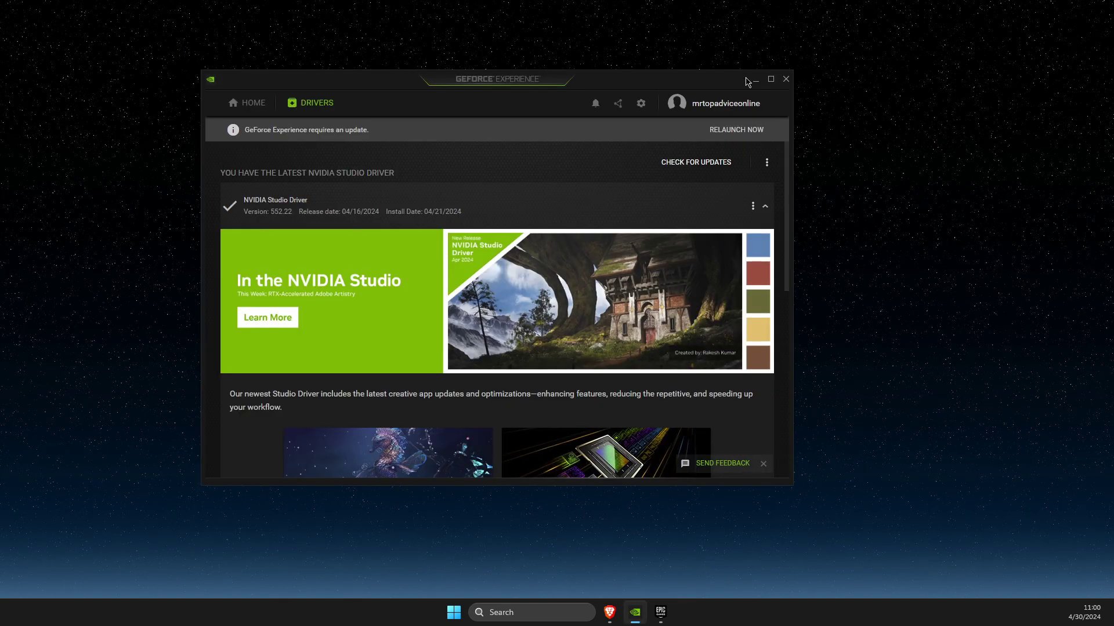
click(757, 80)
Launch NVIDIA Control Panel from the desktop's classic context menu.
right_click(583, 295)
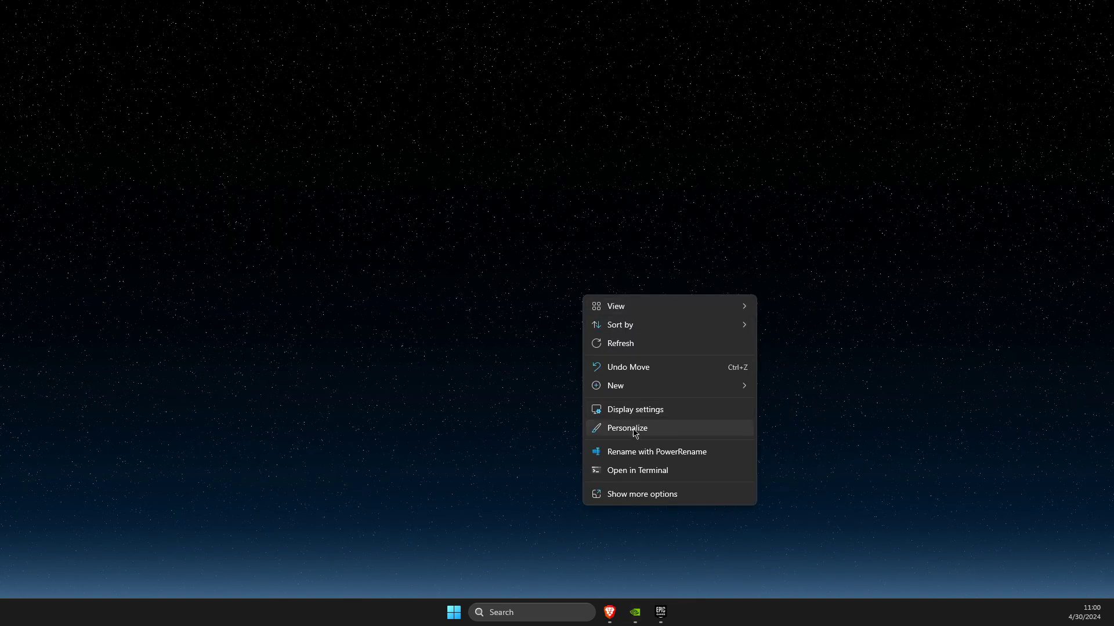
click(644, 493)
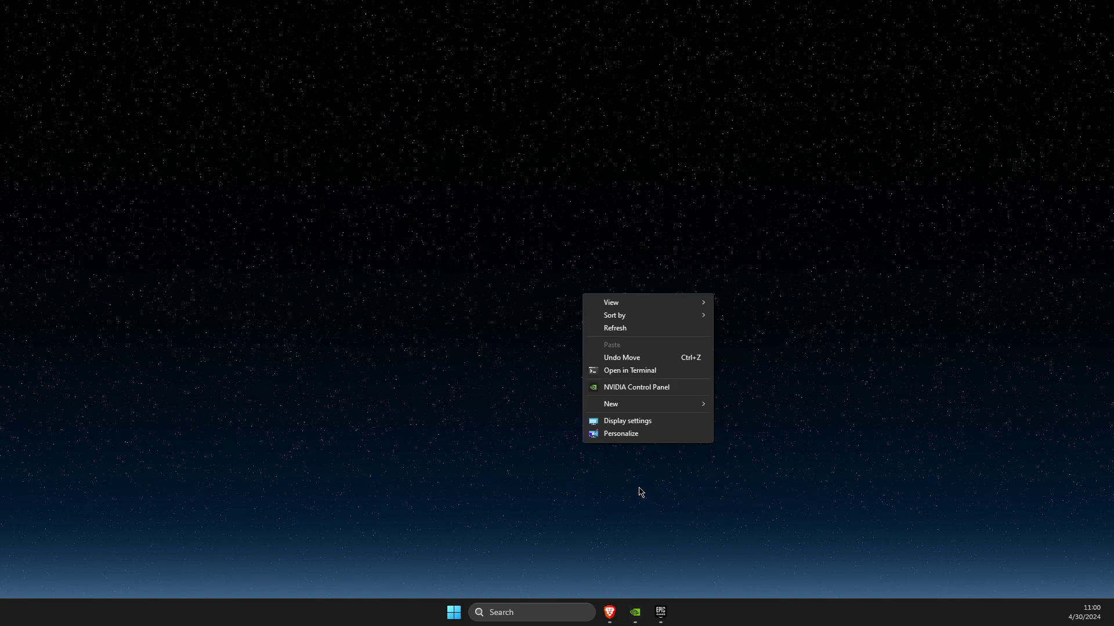
click(635, 388)
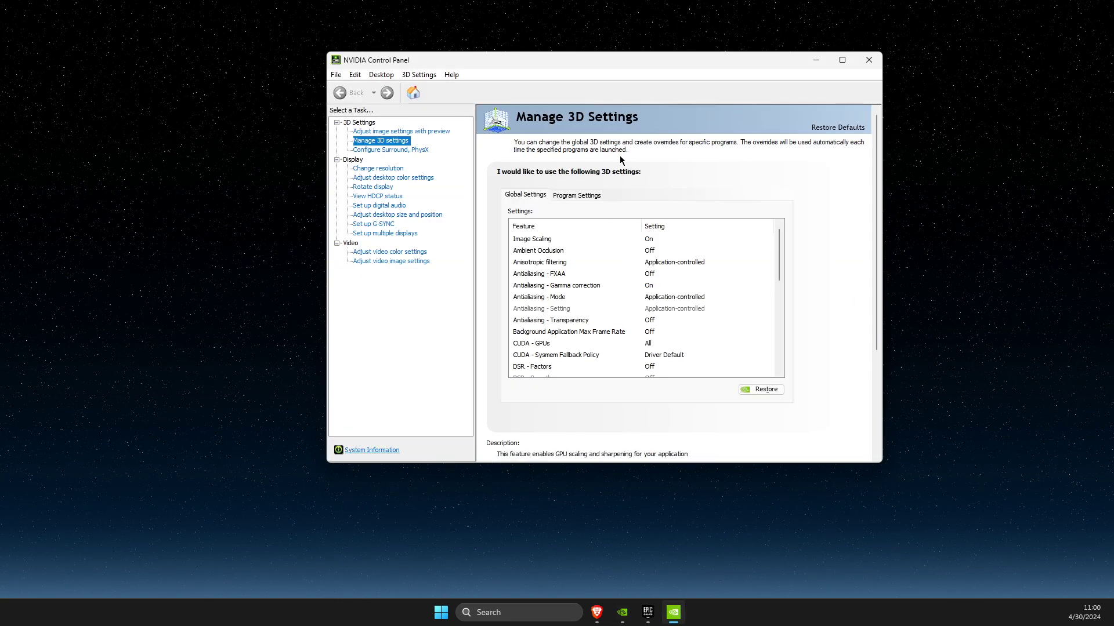
Go to Change resolution, select display 2 (AOC 27G2G8) and open Customize resolutions.
drag(571, 65, 543, 62)
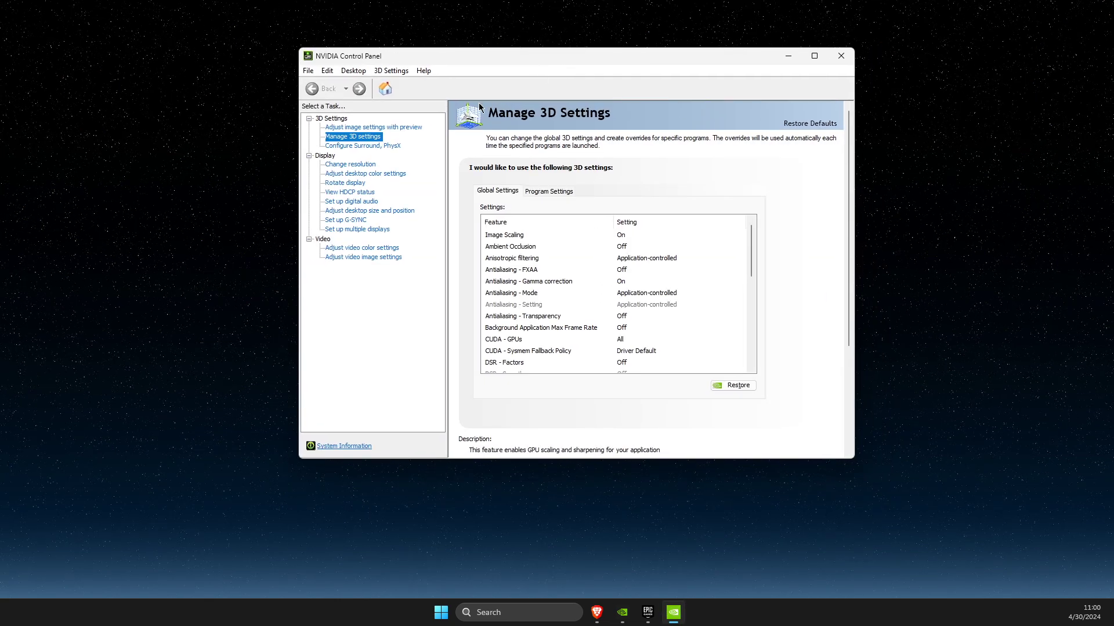
click(350, 165)
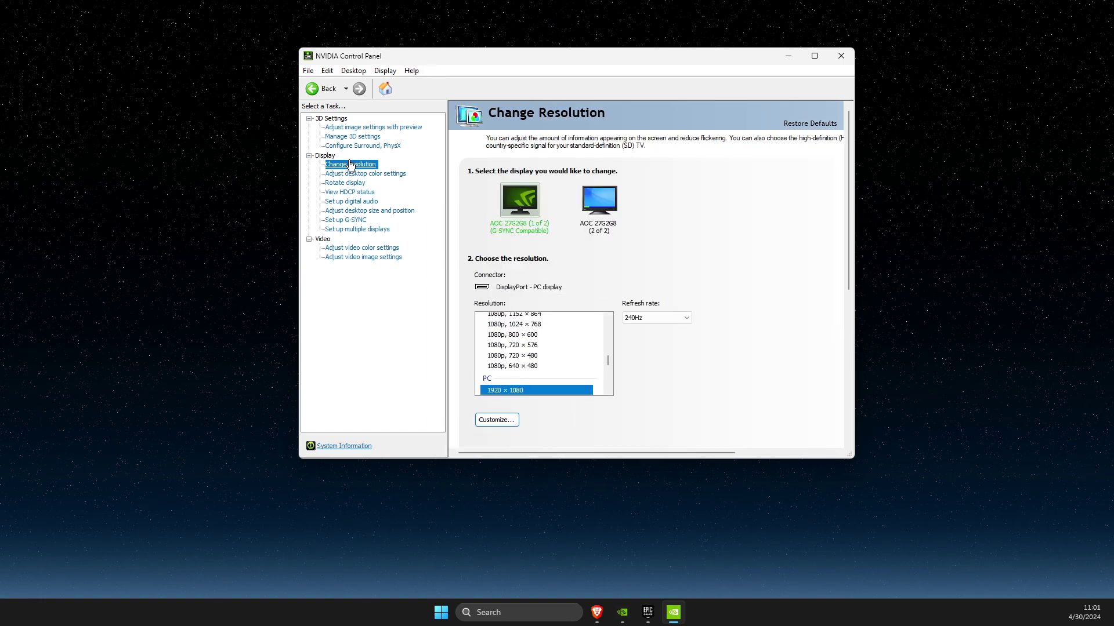
click(598, 204)
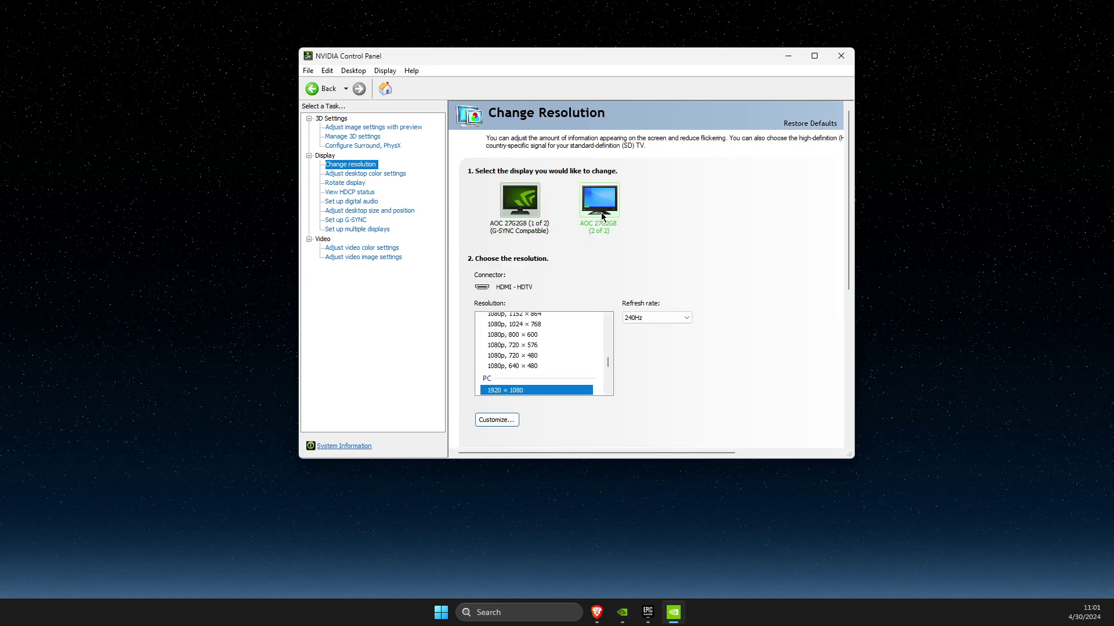
click(496, 421)
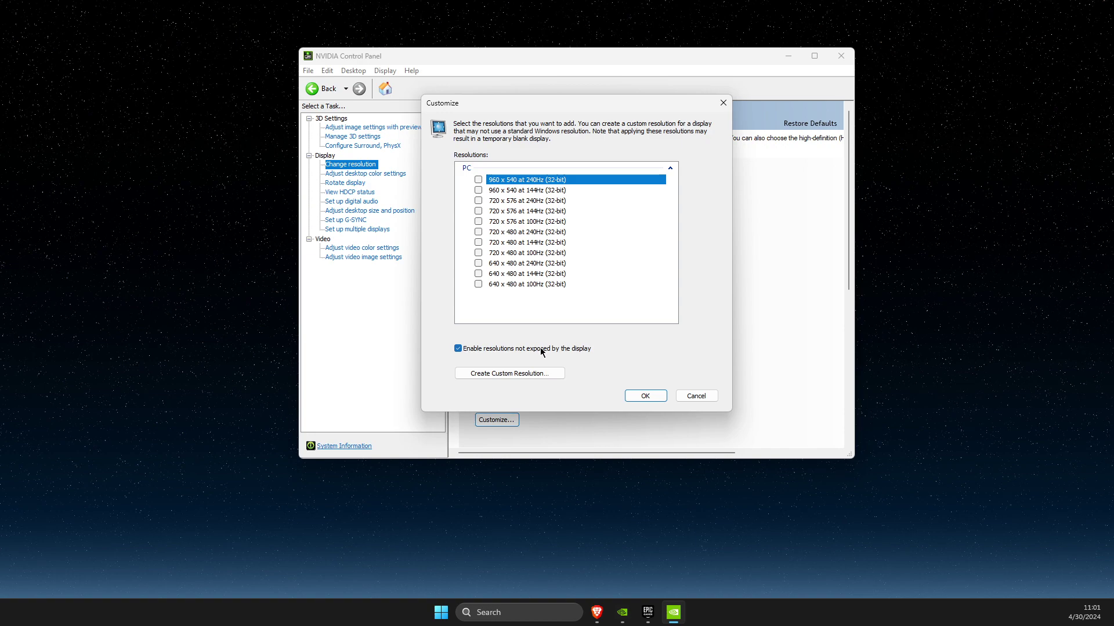
Create a custom 1620×1080 at 240Hz resolution, test, save and enable it.
click(508, 375)
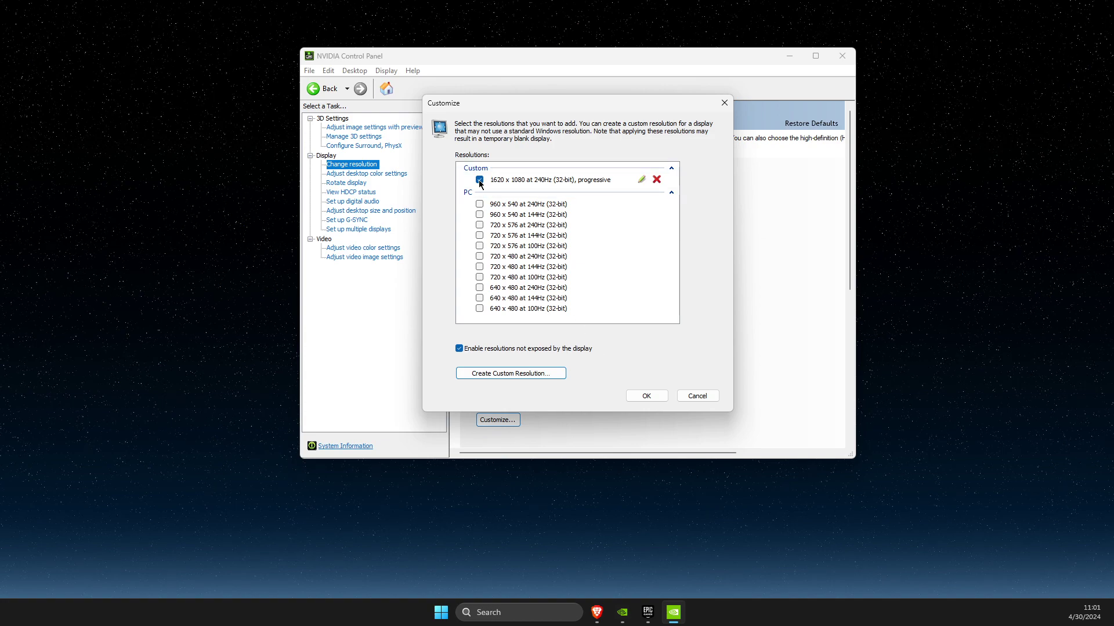
Apply the Custom 1620×1080 resolution to the second display and keep it.
click(647, 395)
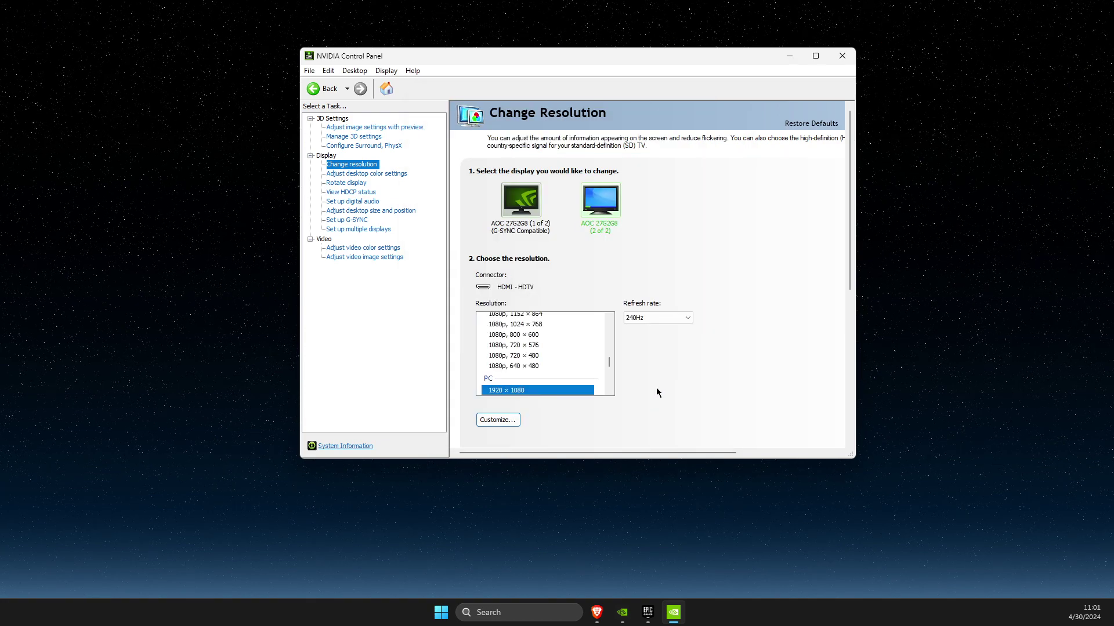
scroll(539, 347, down, 2)
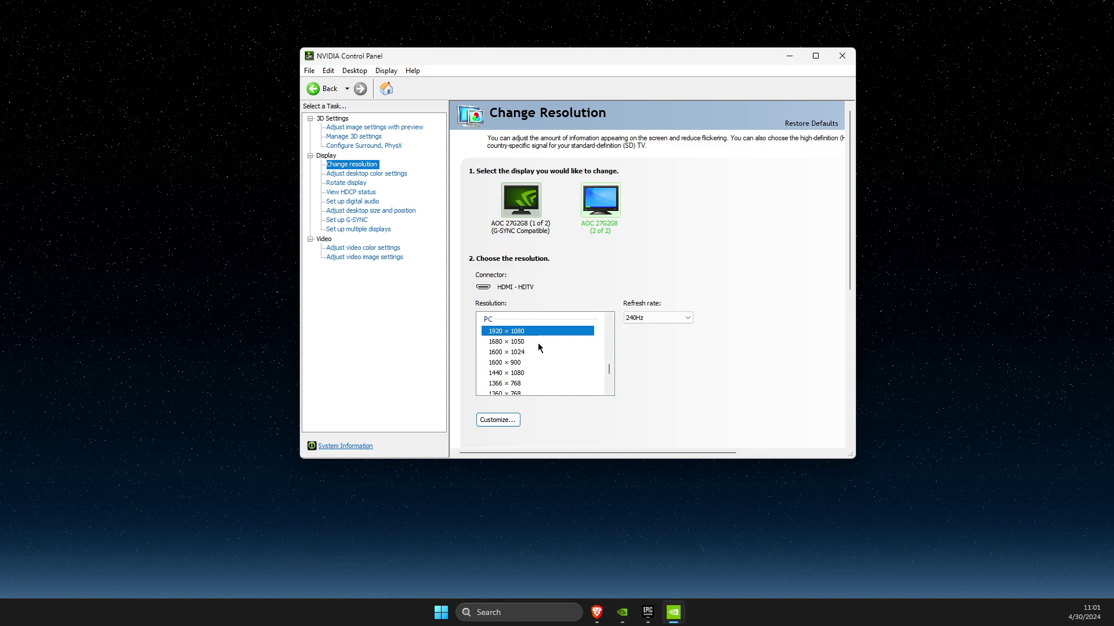
scroll(538, 347, up, 2)
scroll(539, 348, up, 2)
scroll(539, 348, up, 1)
scroll(540, 350, up, 2)
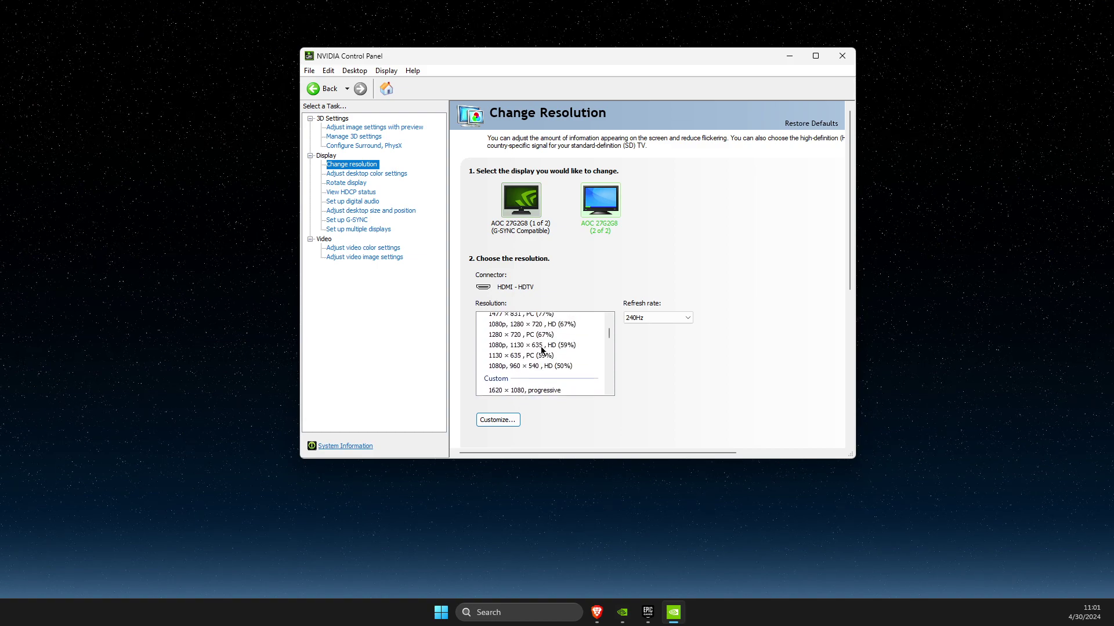
scroll(541, 350, down, 1)
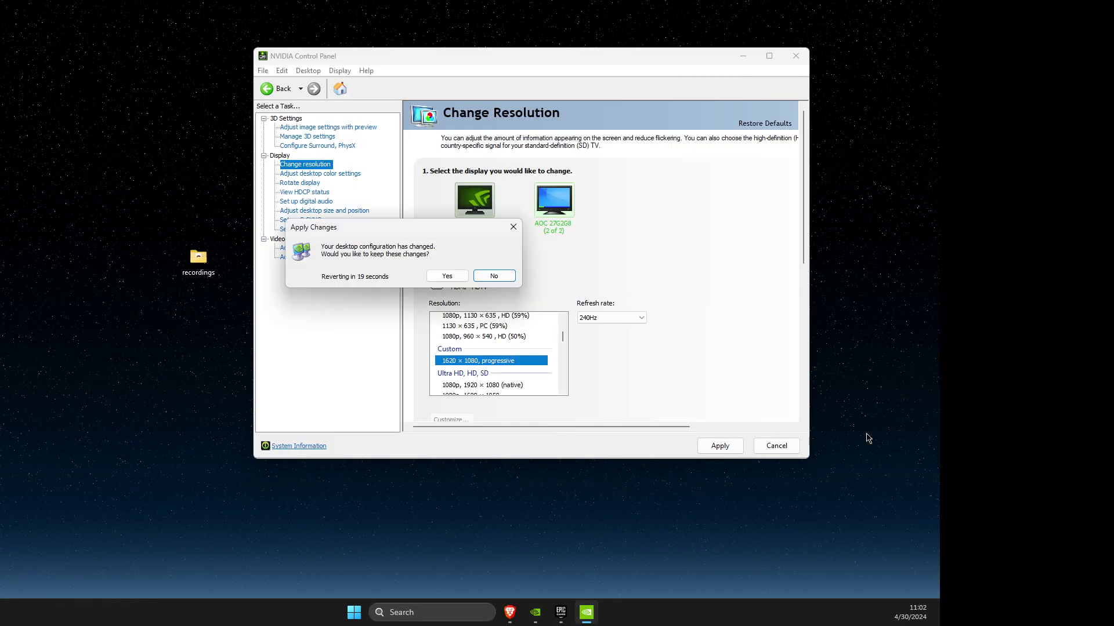
click(447, 276)
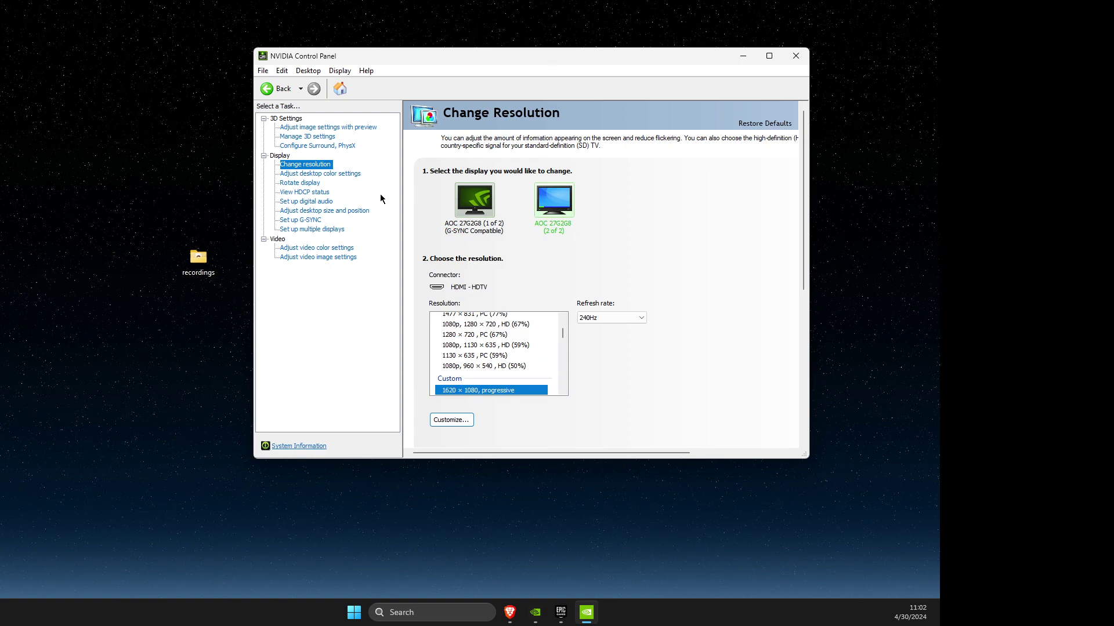
Set global Image Scaling to Off in Manage 3D settings, apply and keep it, returning to desktop size settings.
click(335, 215)
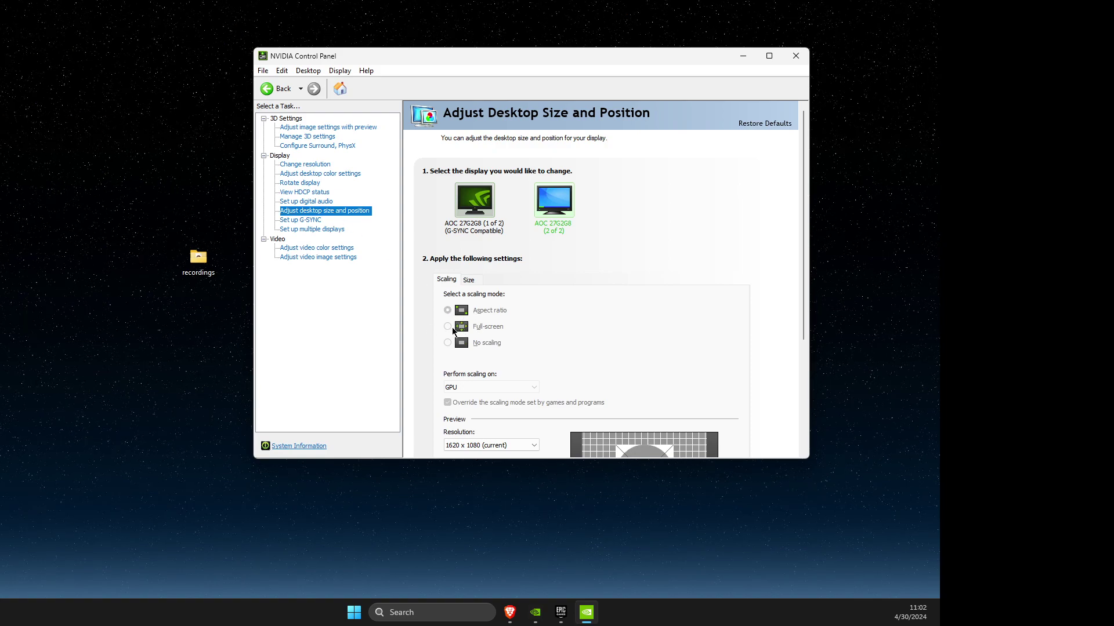
click(304, 141)
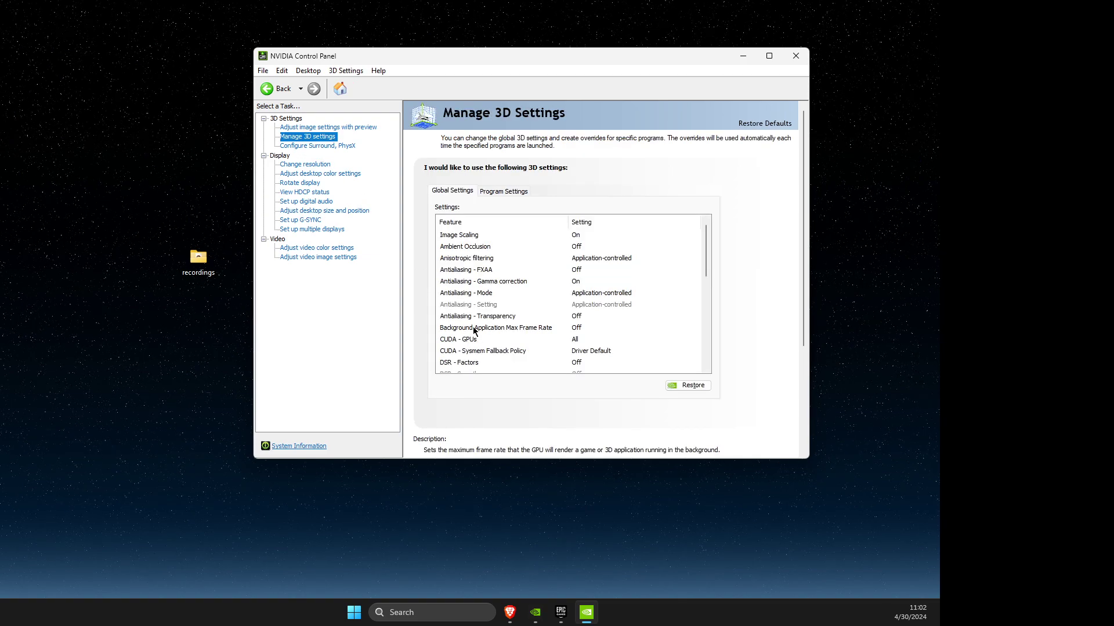
click(460, 237)
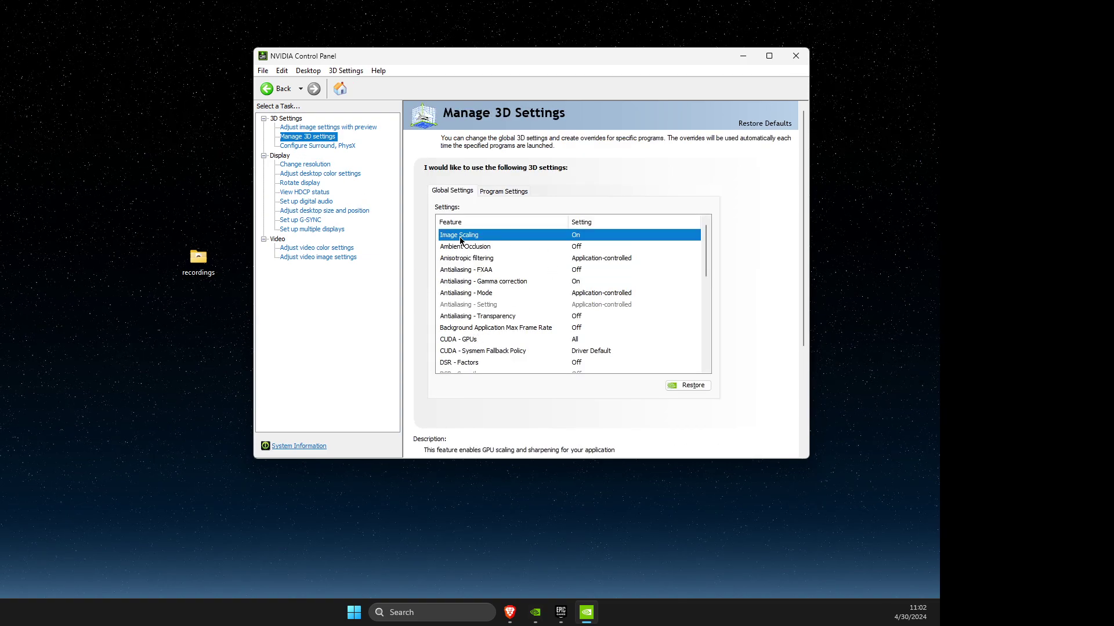
click(593, 237)
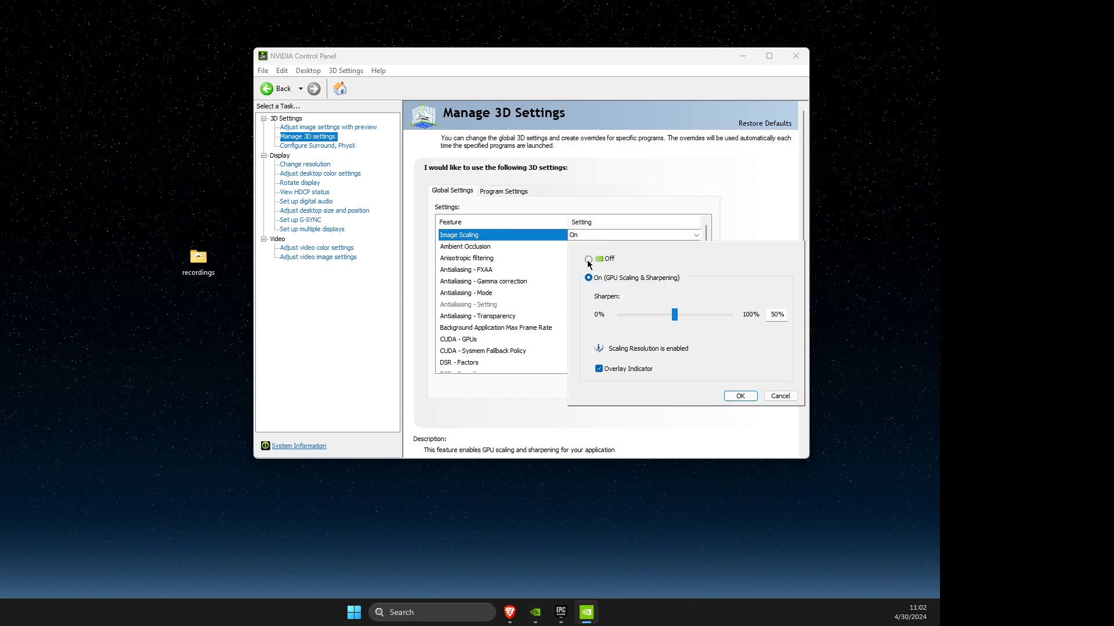
click(588, 260)
click(738, 396)
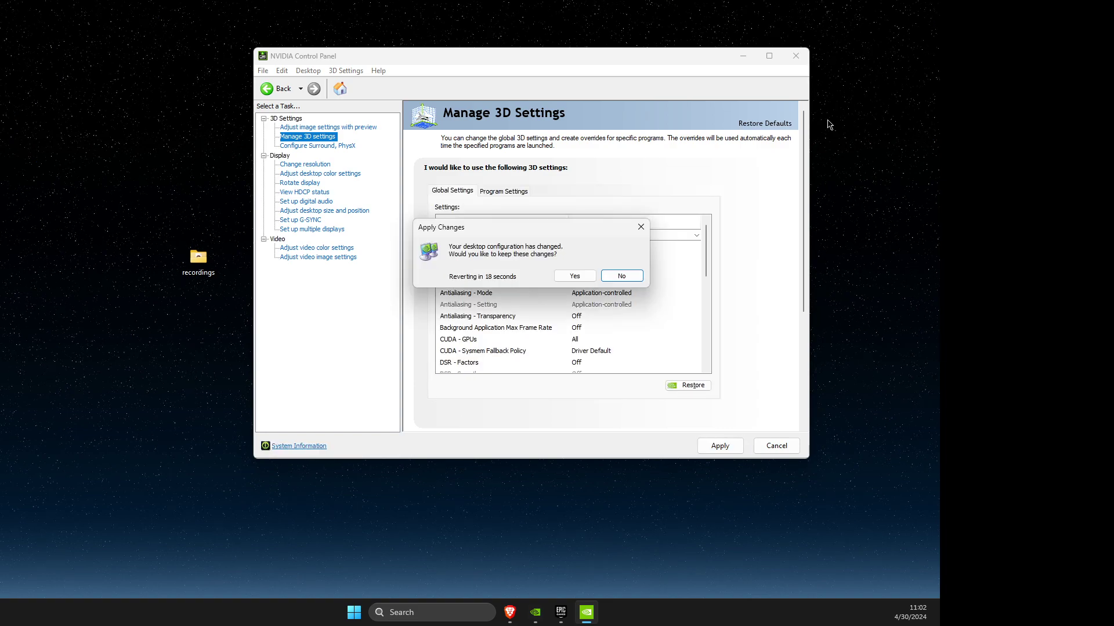
click(576, 276)
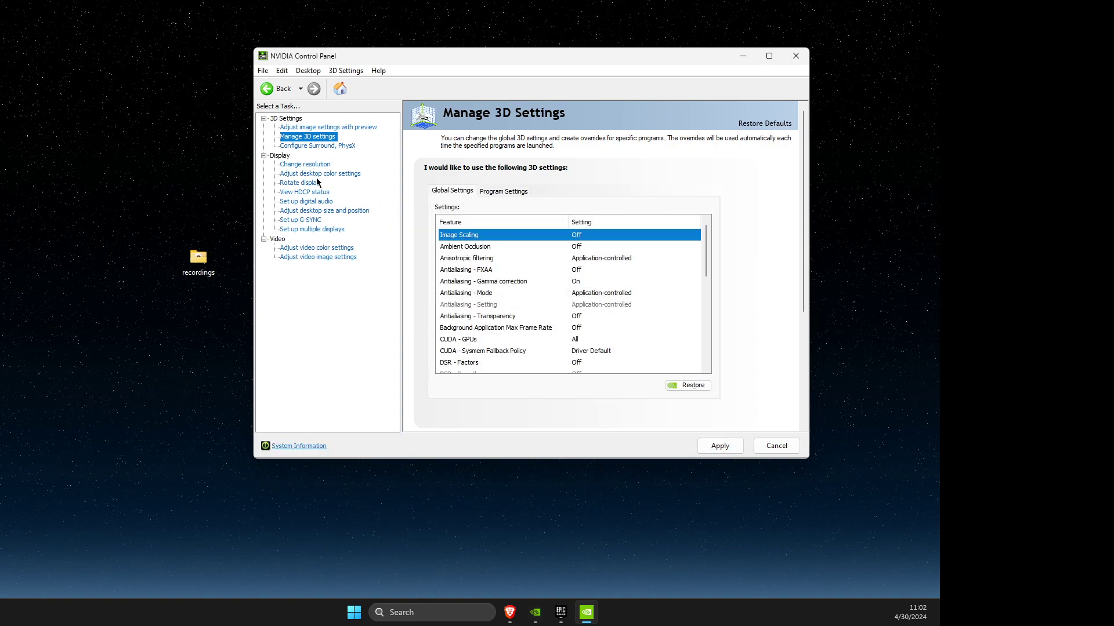
click(307, 211)
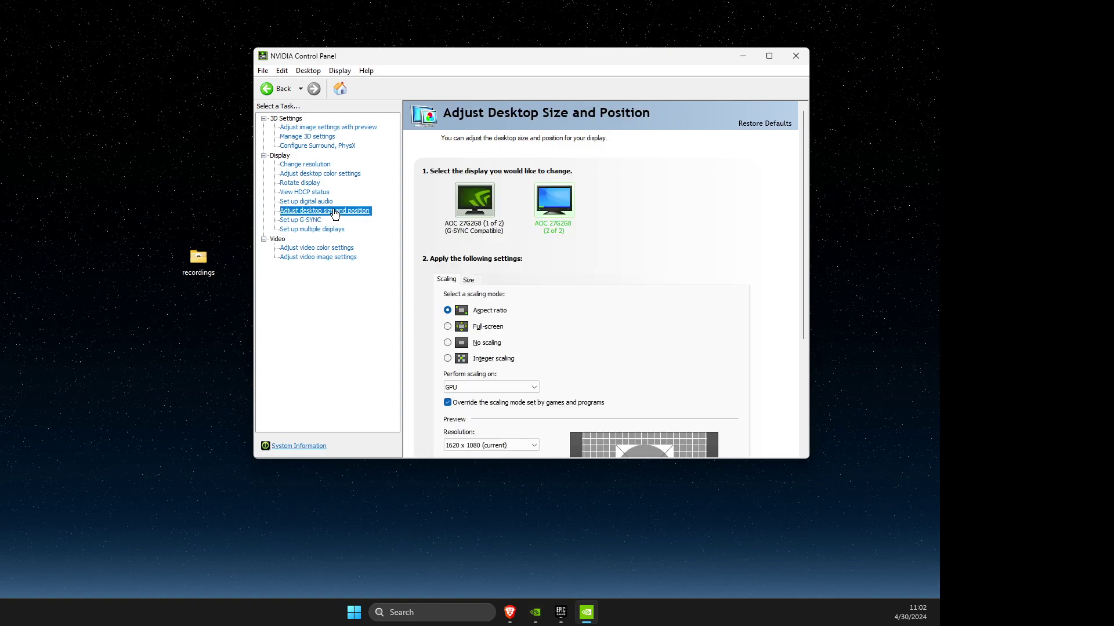
Apply Full-screen scaling mode for the second display and keep the change.
click(447, 326)
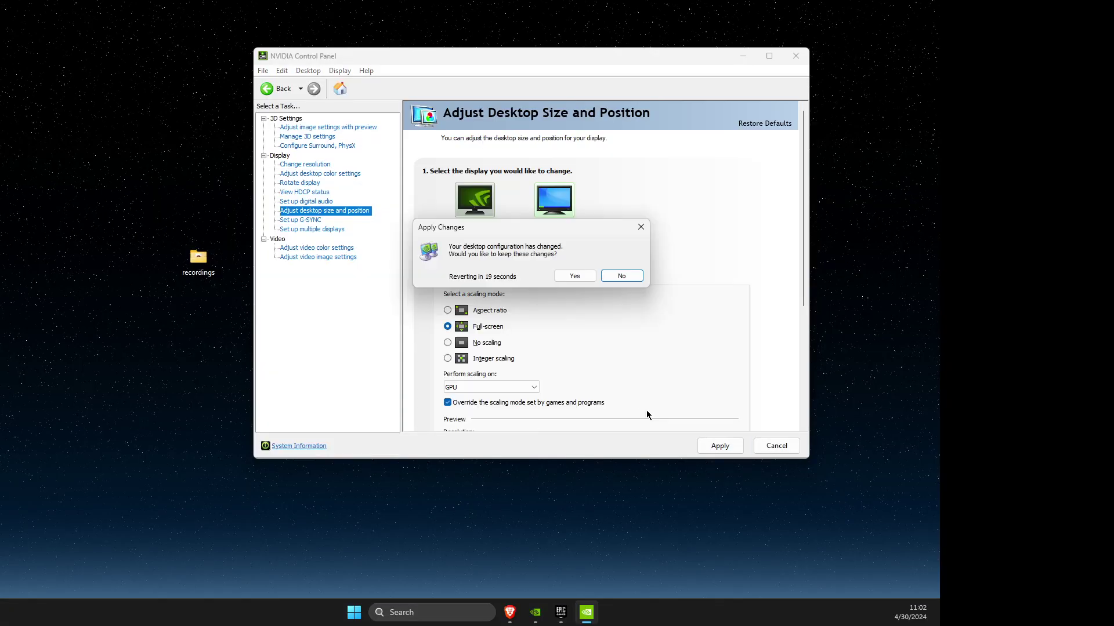
click(570, 277)
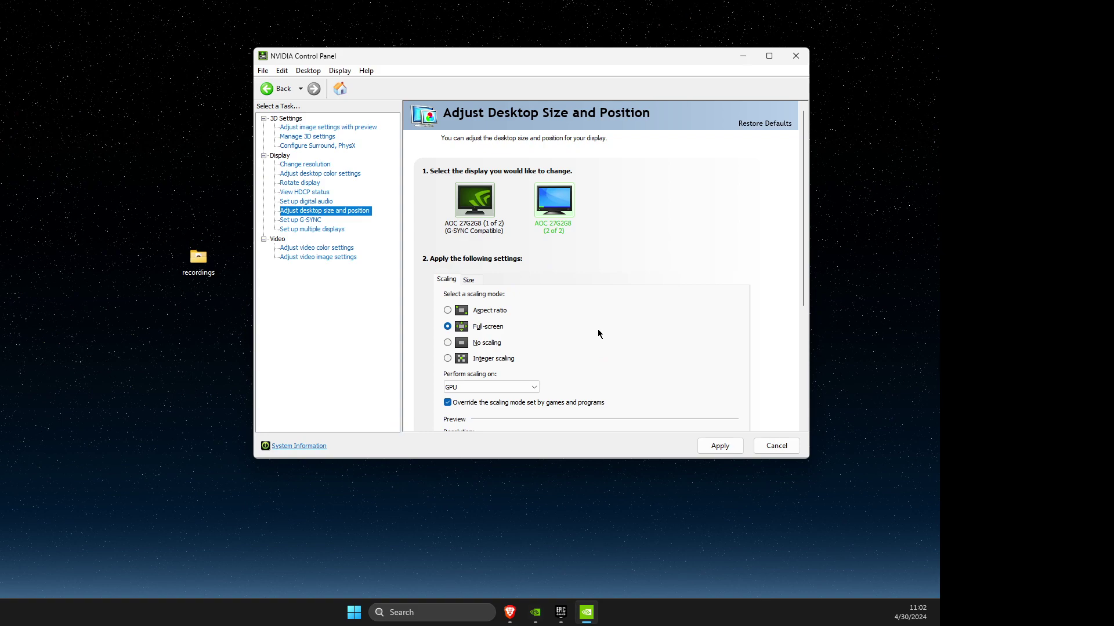